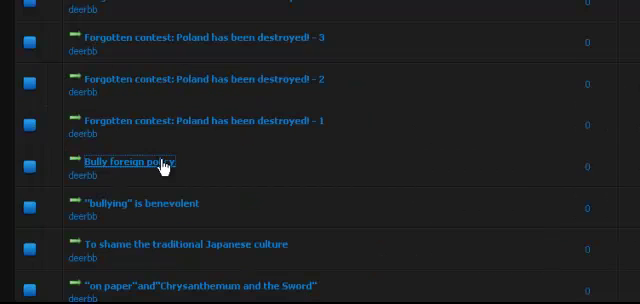
Step: Open the 'Bully foreign policy' thread and highlight the 'Guests cannot view threads.' error
click(165, 165)
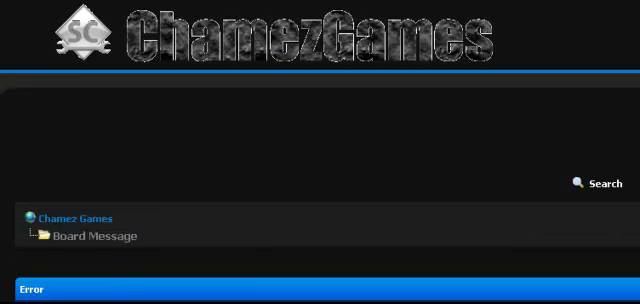
scroll(320, 150, down, 3)
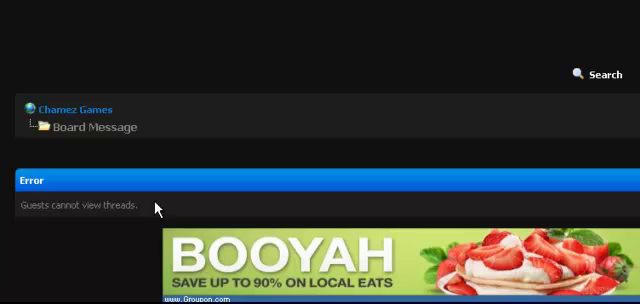
drag(155, 205, 18, 205)
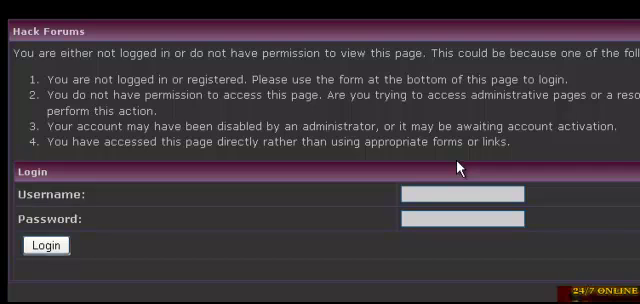
Step: Highlight the Hack Forums no-permission explanation, then clear the highlight
mouse_move(12, 48)
mouse_down()
mouse_move(432, 168)
mouse_move(432, 195)
mouse_up()
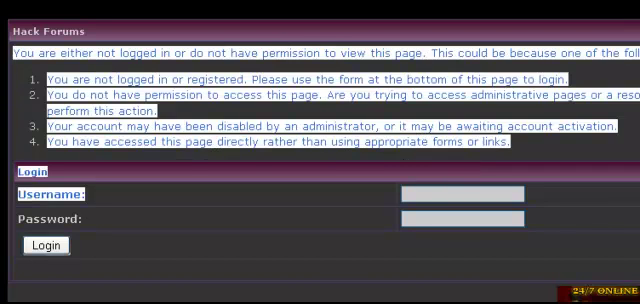
click(432, 260)
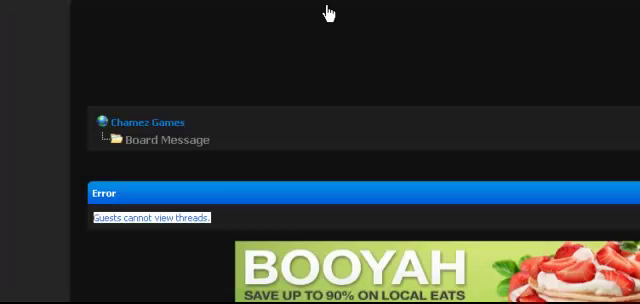
scroll(320, 150, down, 3)
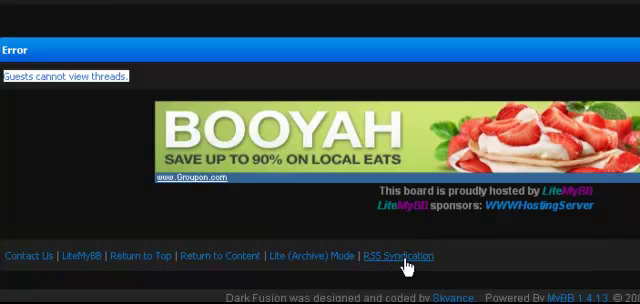
Step: Go to the forum's RSS Syndication page from the footer link
click(398, 256)
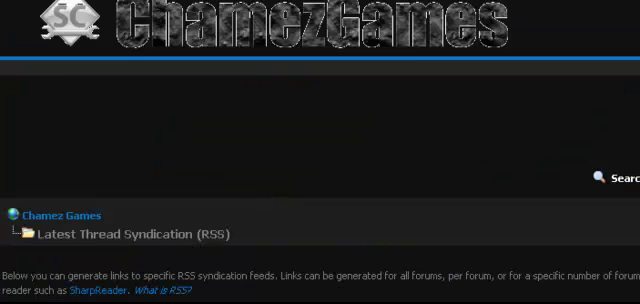
scroll(320, 150, down, 5)
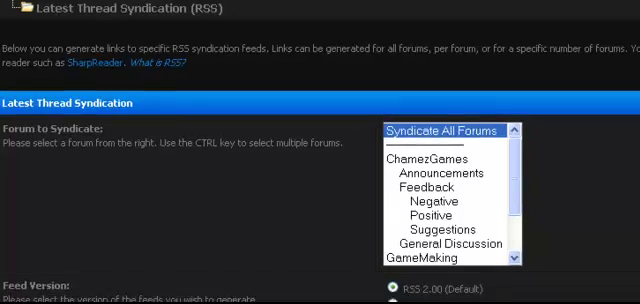
scroll(320, 150, down, 3)
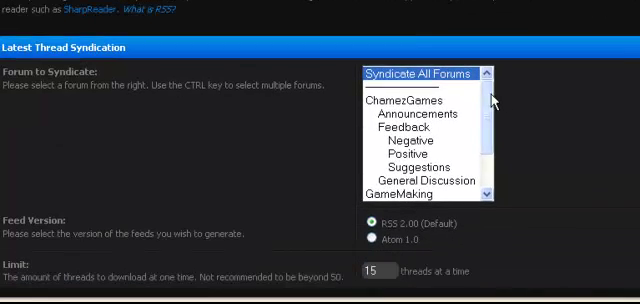
scroll(478, 120, down, 2)
scroll(478, 125, down, 1)
scroll(470, 140, down, 1)
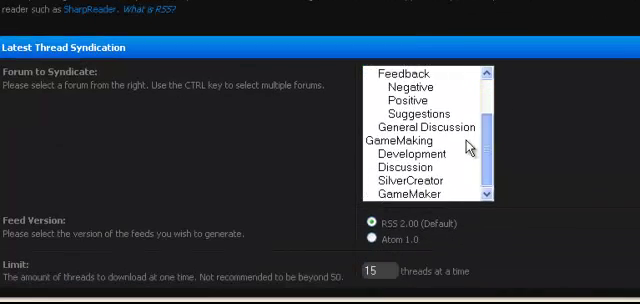
scroll(470, 147, up, 3)
scroll(465, 110, down, 1)
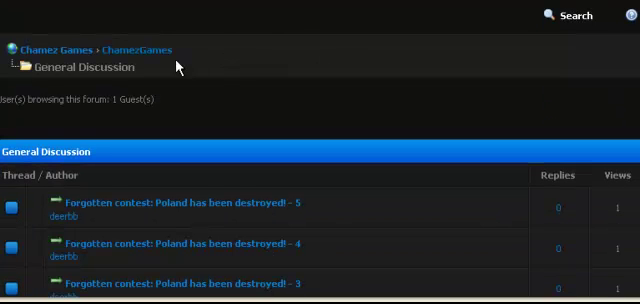
Step: Leave only General Discussion selected in Forum to Syndicate, after trying Suggestions and Announcements
drag(8, 49, 172, 57)
click(168, 70)
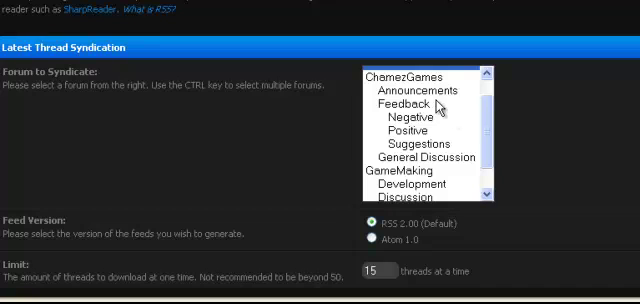
click(460, 157)
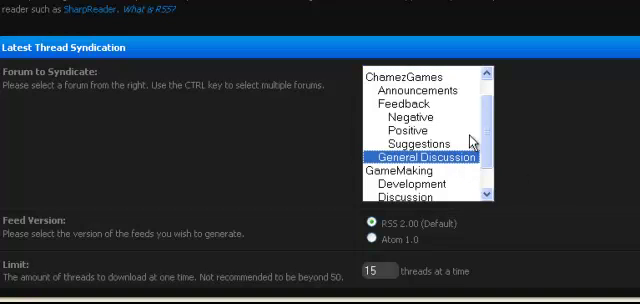
ctrl+click(415, 145)
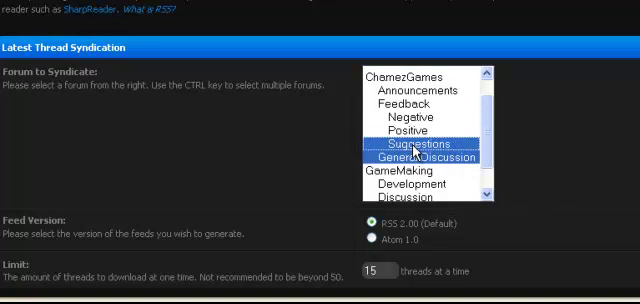
ctrl+click(413, 91)
ctrl+click(413, 91)
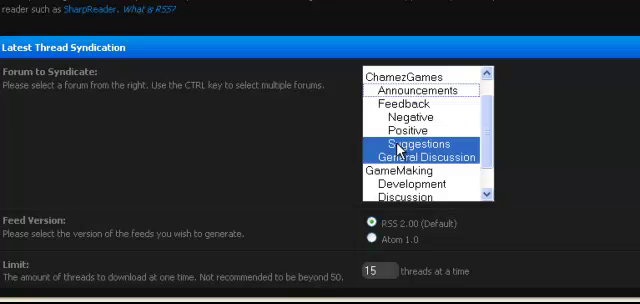
ctrl+click(413, 144)
scroll(413, 150, down, 1)
scroll(413, 150, down, 3)
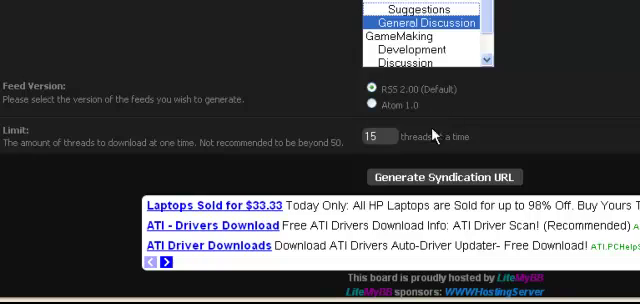
Step: Set the thread limit to 100, then generate, copy and load the General Discussion feed URL
double_click(370, 136)
text(100)
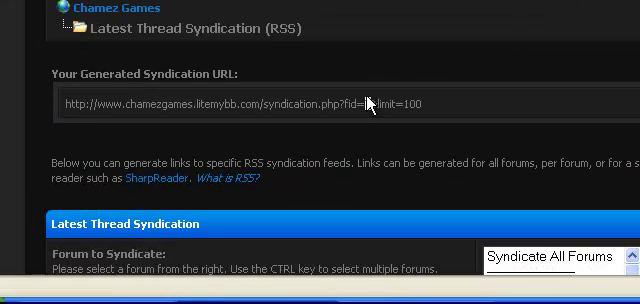
triple_click(368, 104)
right_click(368, 104)
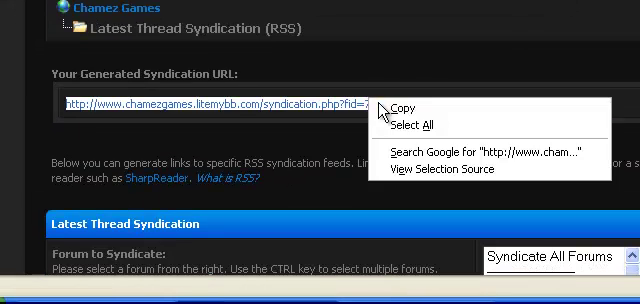
click(405, 105)
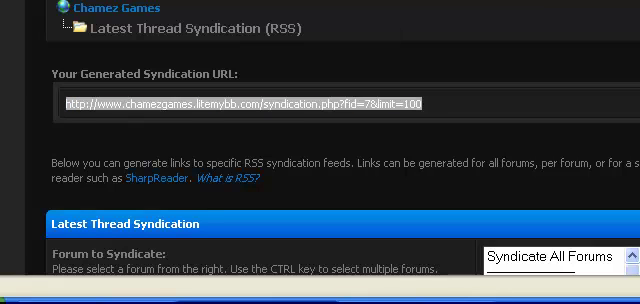
click(250, 104)
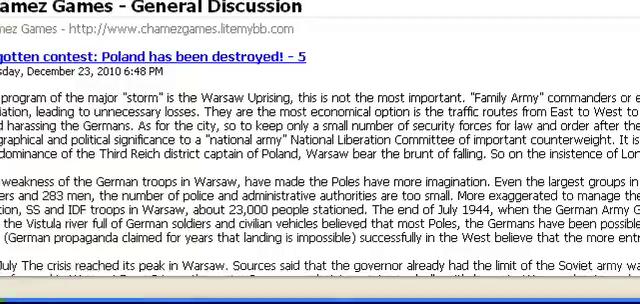
scroll(320, 150, up, 3)
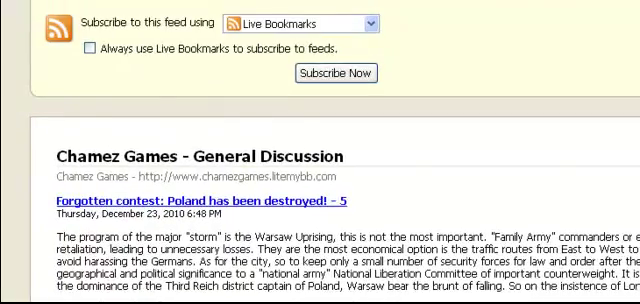
scroll(320, 150, down, 10)
scroll(320, 150, up, 4)
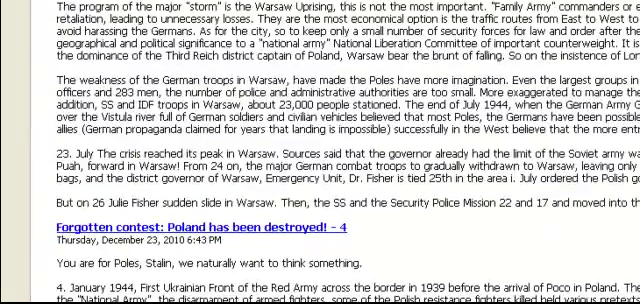
scroll(320, 150, up, 2)
scroll(320, 150, down, 1)
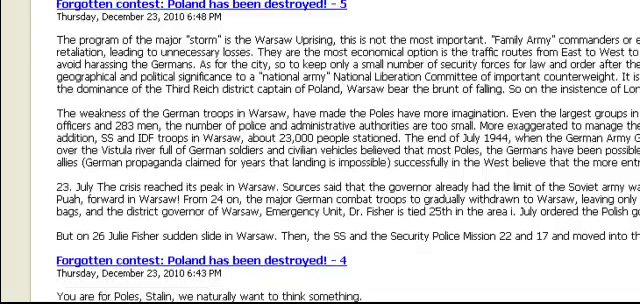
scroll(320, 150, up, 3)
scroll(320, 150, up, 1)
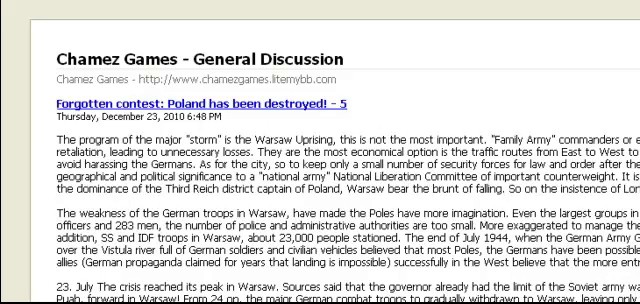
scroll(320, 150, down, 3)
scroll(320, 150, down, 3)
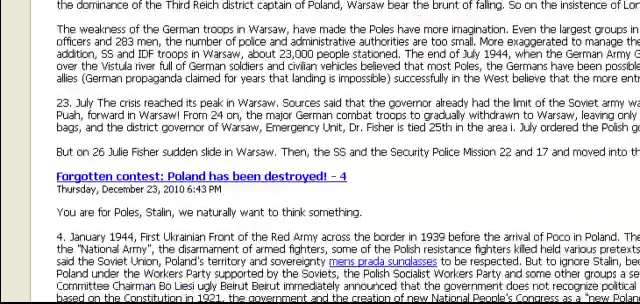
scroll(320, 150, down, 3)
scroll(320, 150, down, 3)
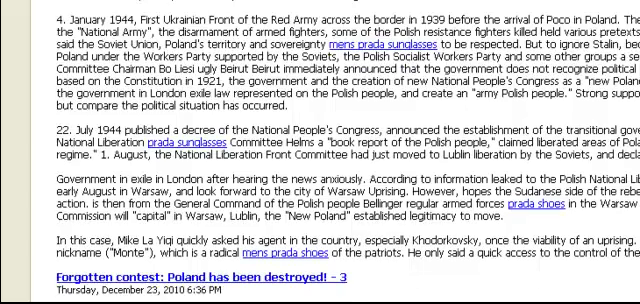
scroll(320, 150, down, 3)
scroll(320, 150, down, 3)
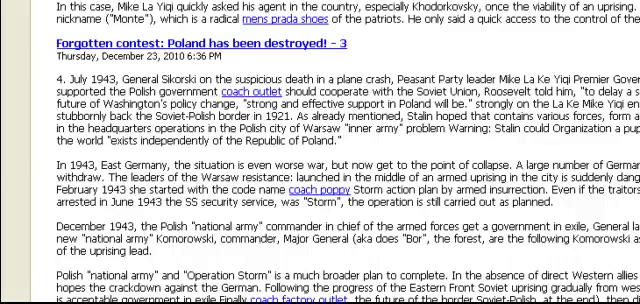
scroll(320, 150, down, 5)
scroll(320, 150, down, 5)
scroll(320, 150, down, 5)
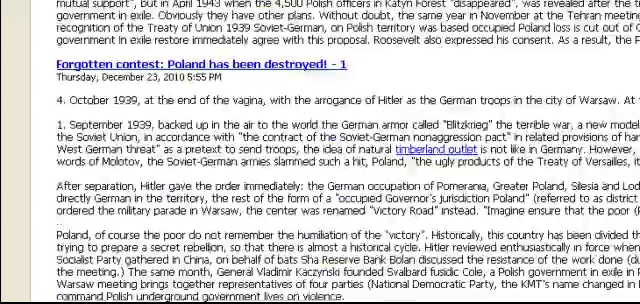
scroll(320, 150, down, 8)
scroll(320, 150, down, 5)
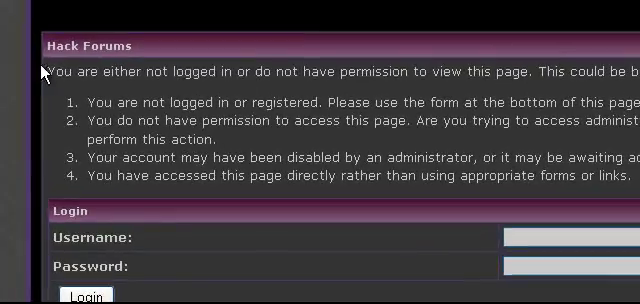
drag(44, 73, 555, 165)
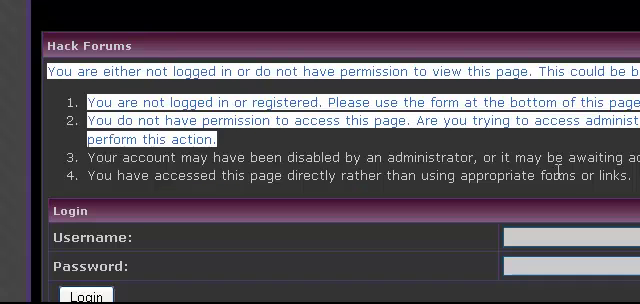
click(555, 165)
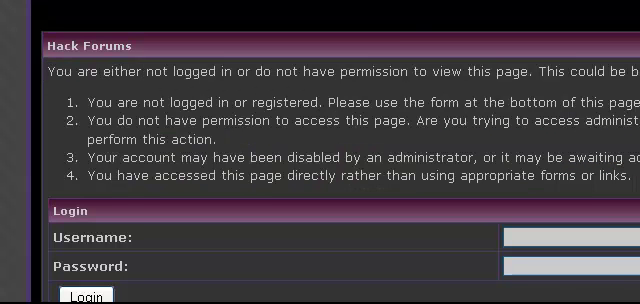